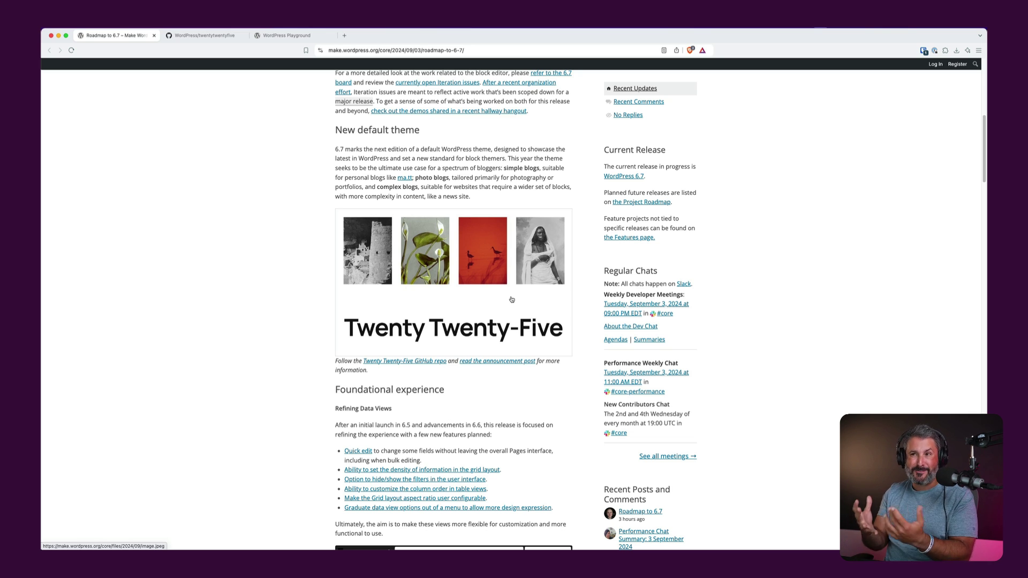
- View the WordPress Playground site's front end and look at the Twenty Twenty-Five repository on GitHub
click(282, 36)
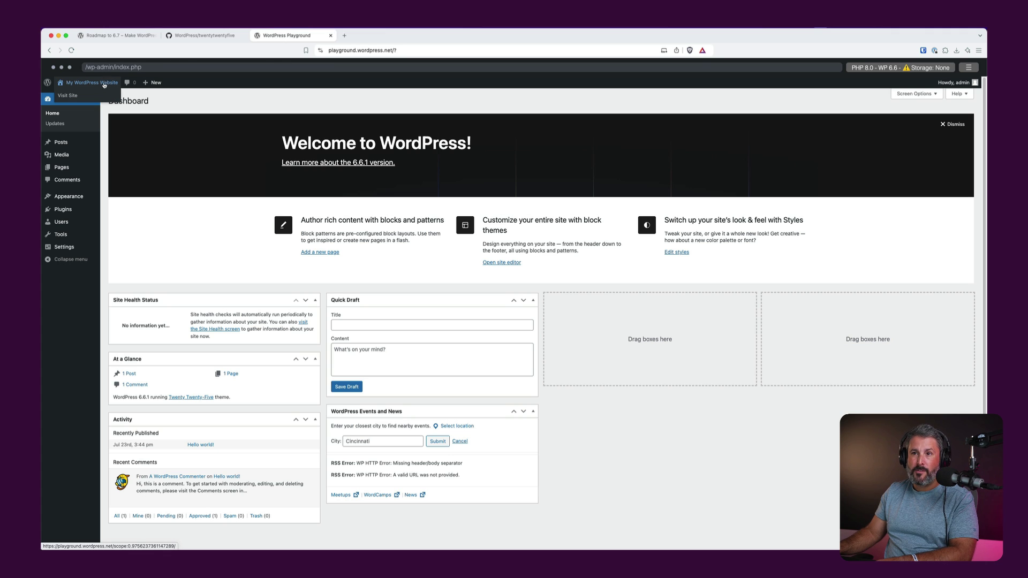
click(75, 97)
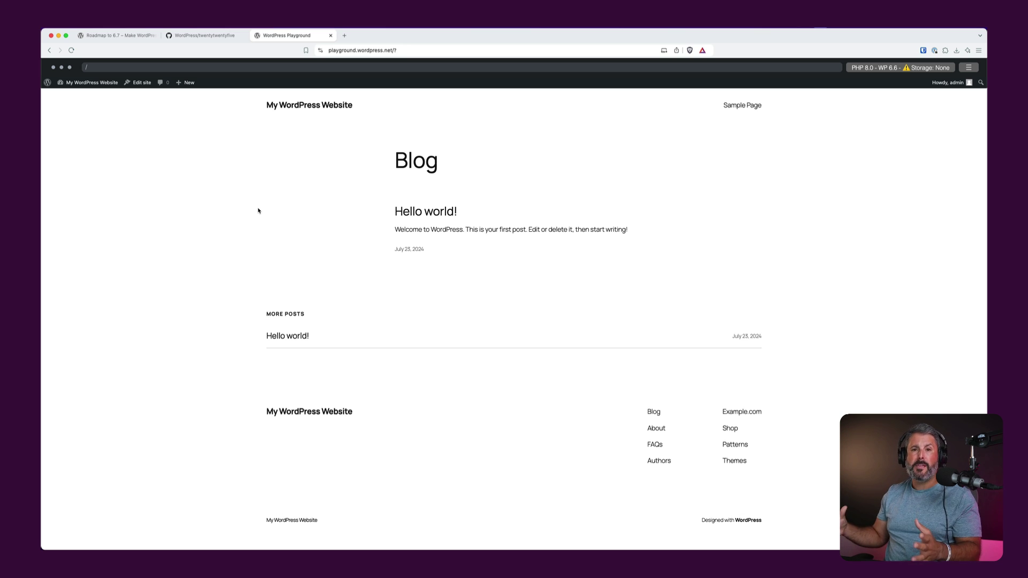
click(212, 41)
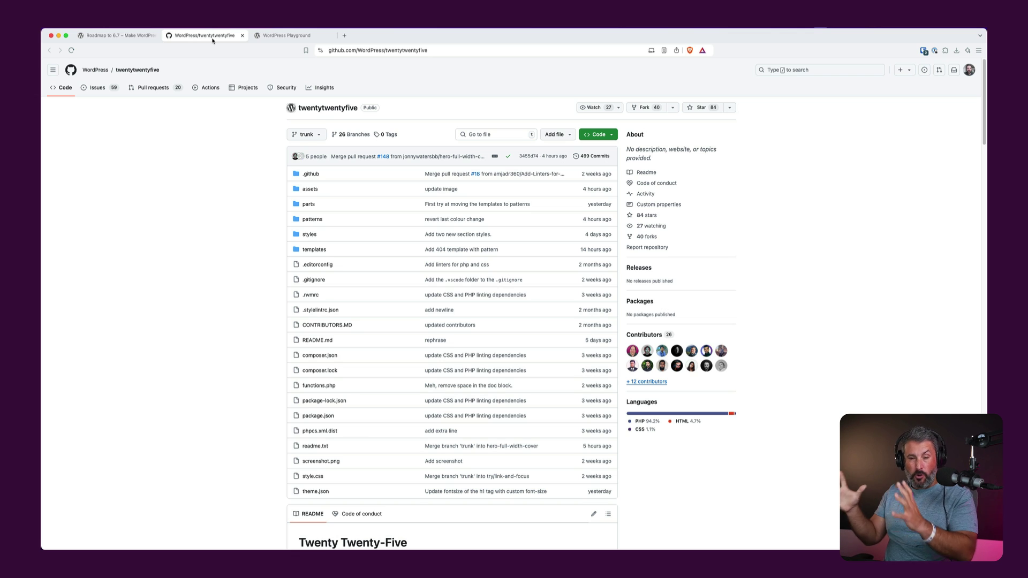
click(276, 38)
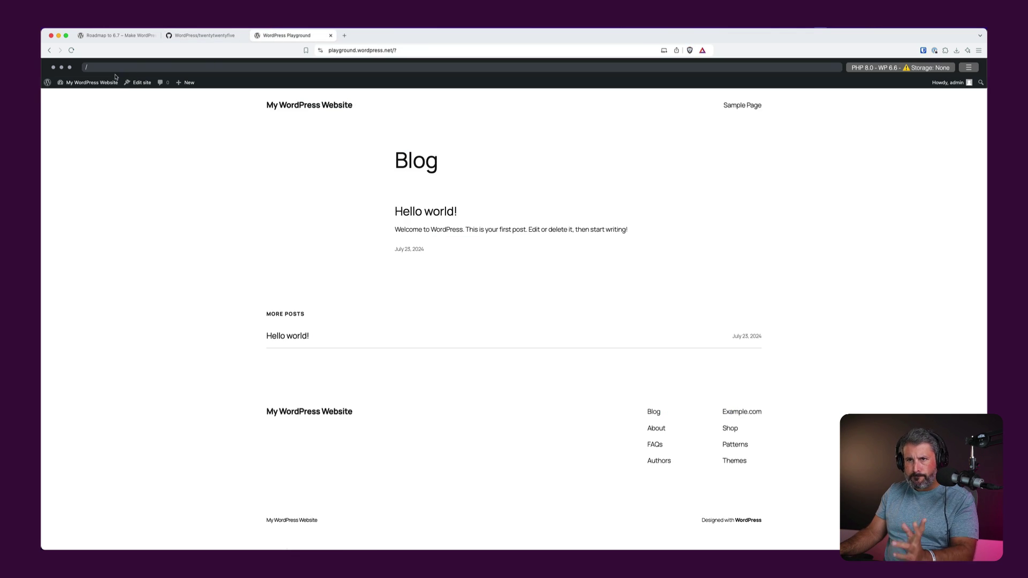
- Open the site editor from the WordPress dashboard and examine the Twenty Twenty-Five theme's templates
click(82, 96)
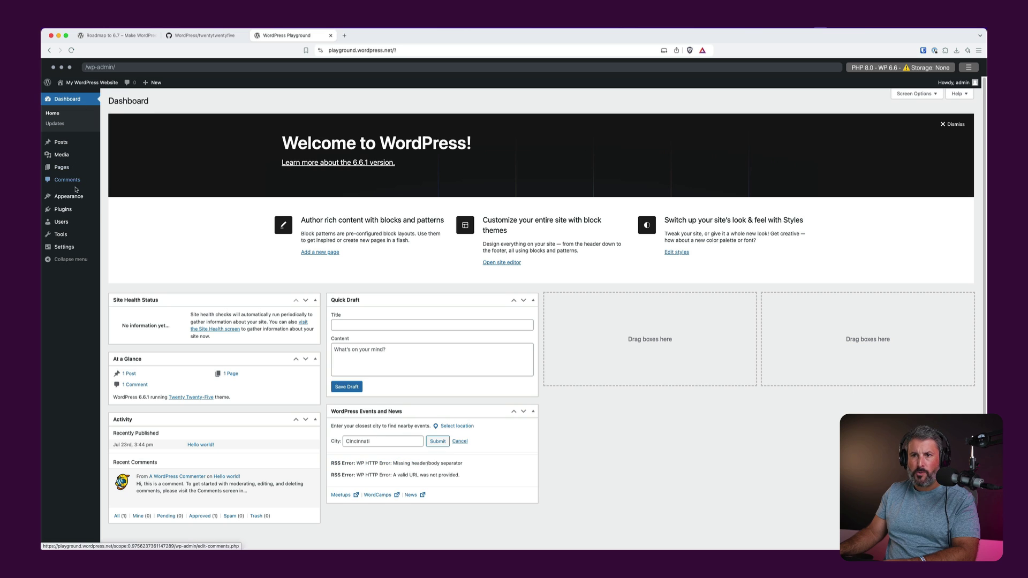
mouse_move(98, 196)
click(115, 211)
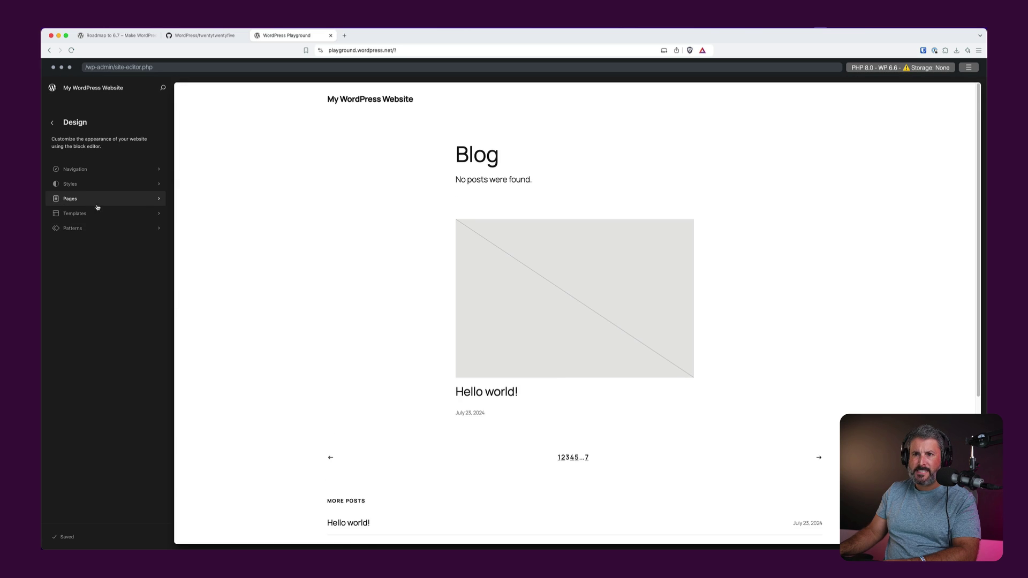
click(98, 213)
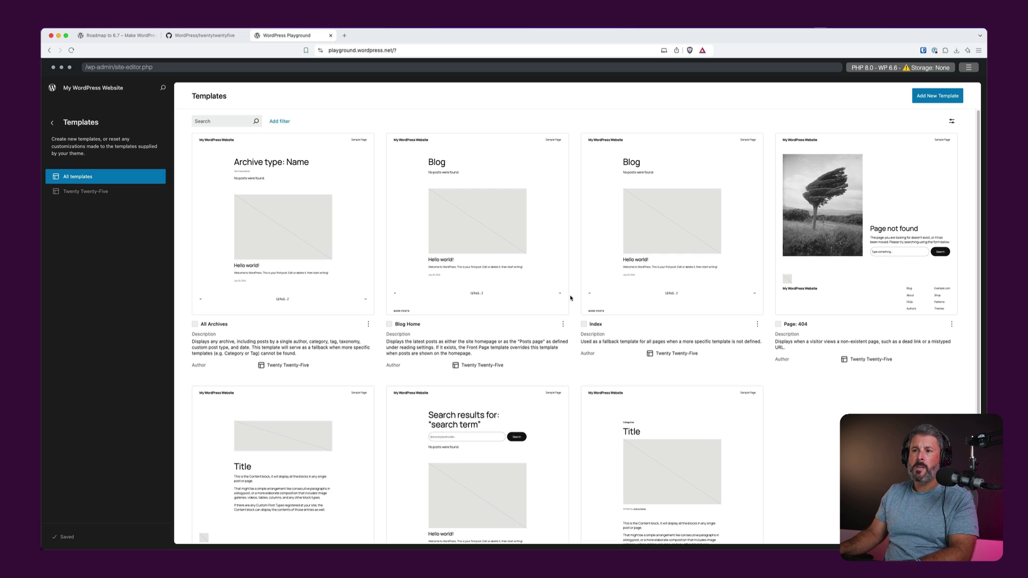
- Browse the site editor's complete collection of patterns for the theme
click(54, 122)
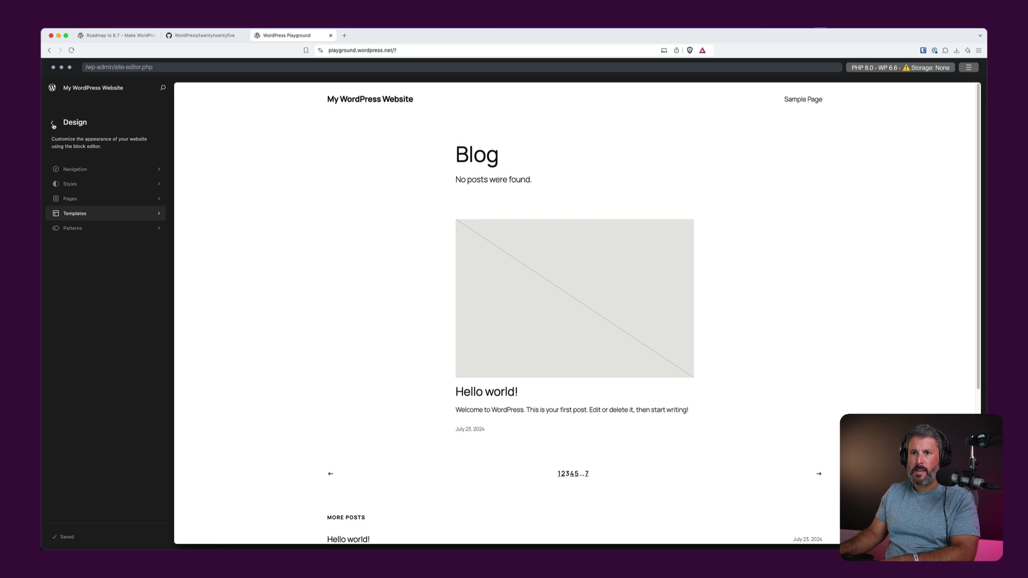
click(88, 232)
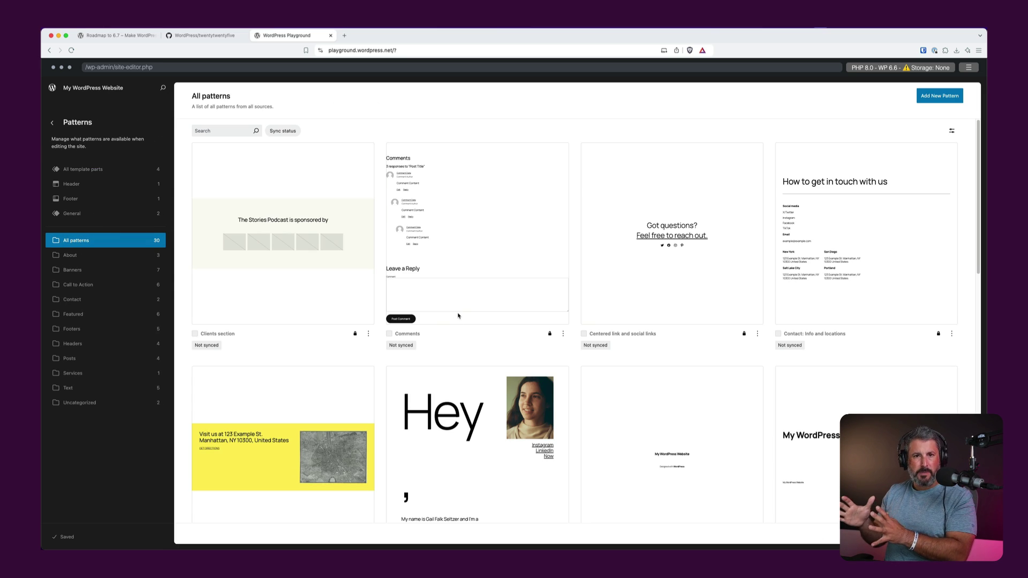
scroll(458, 315, down, 8)
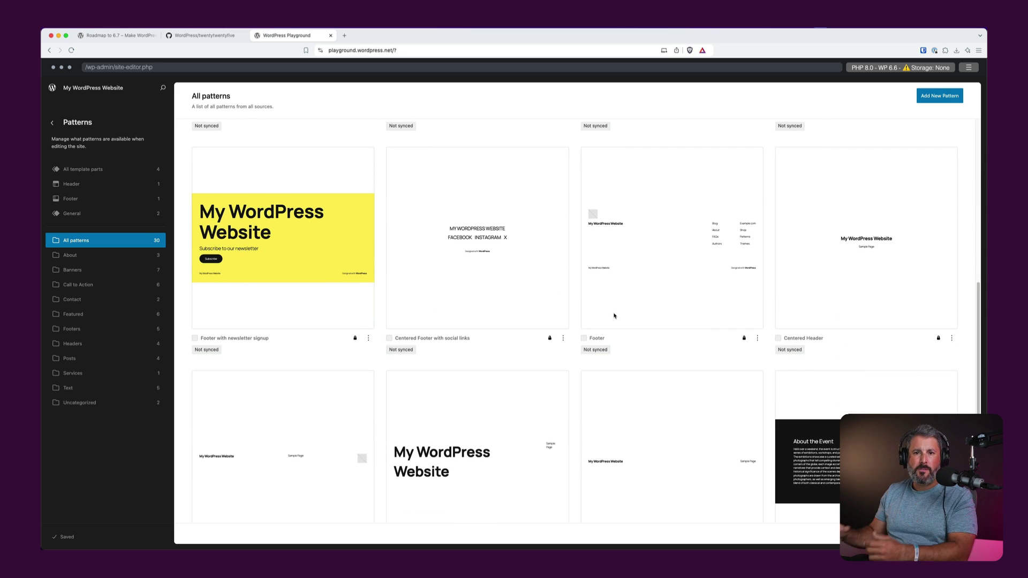
scroll(593, 329, down, 5)
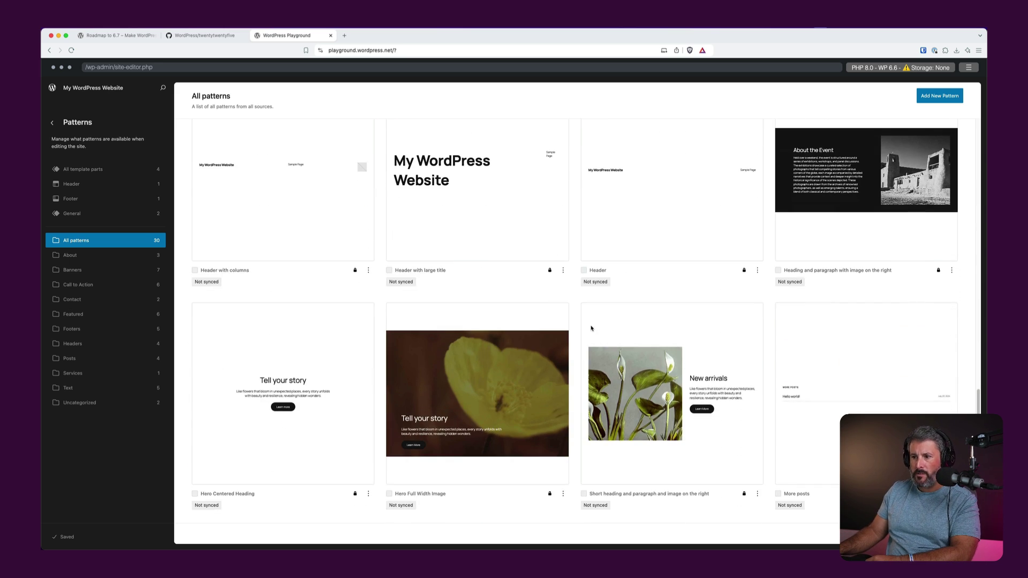
scroll(593, 329, up, 5)
scroll(593, 329, up, 6)
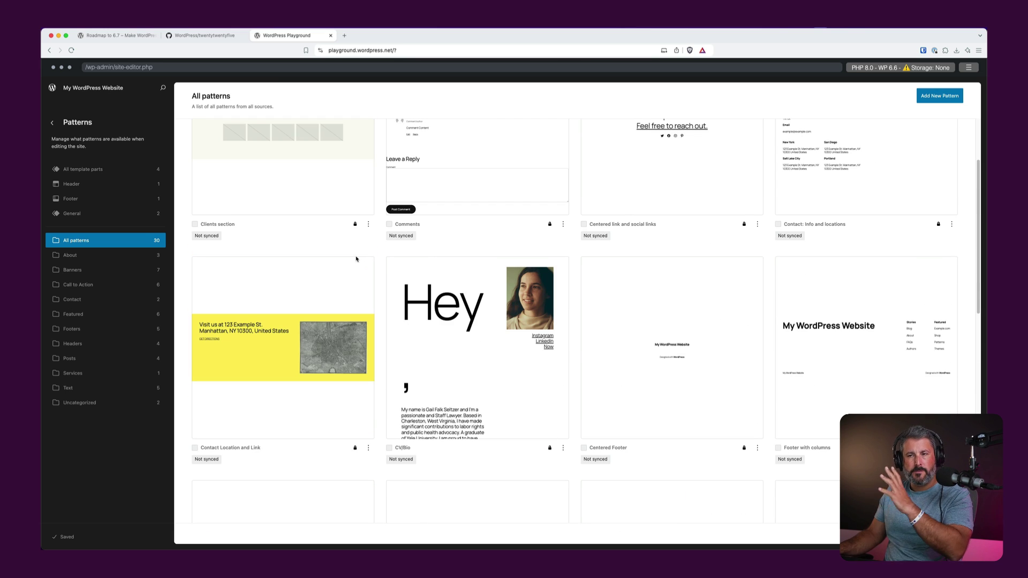
- Return to the WordPress 6.7 roadmap and read the section on refining data views
click(202, 34)
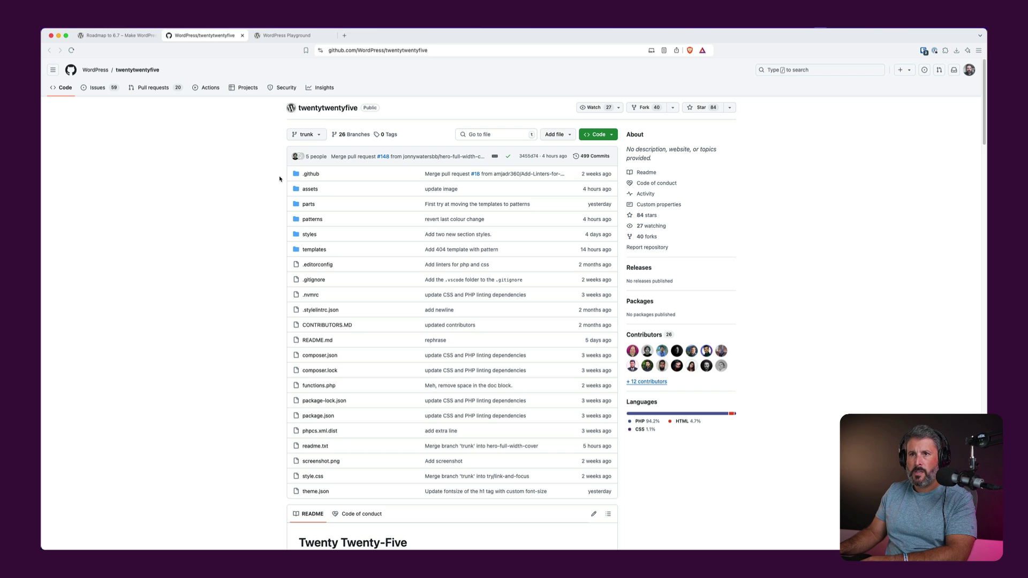
click(273, 36)
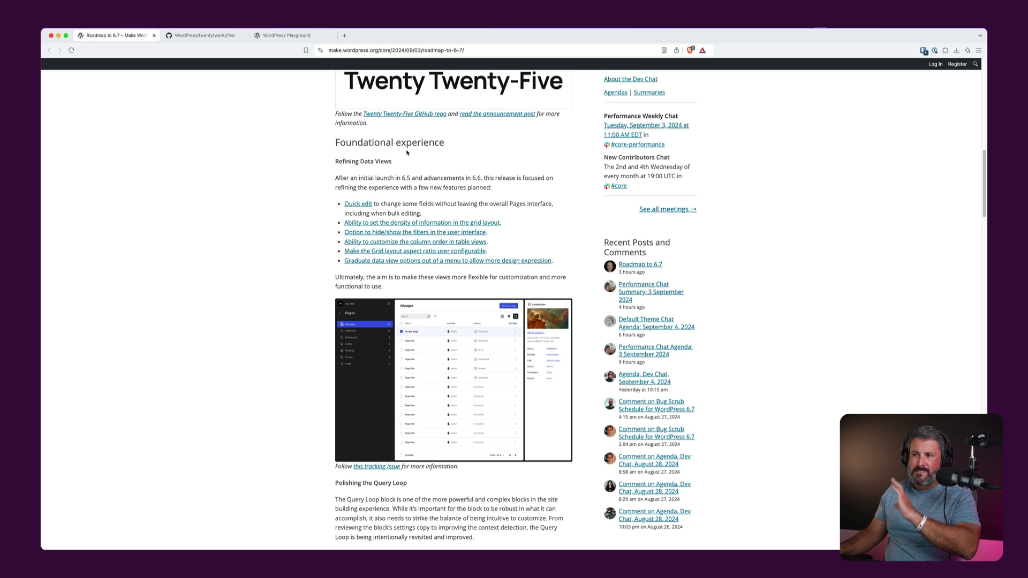
scroll(397, 268, down, 3)
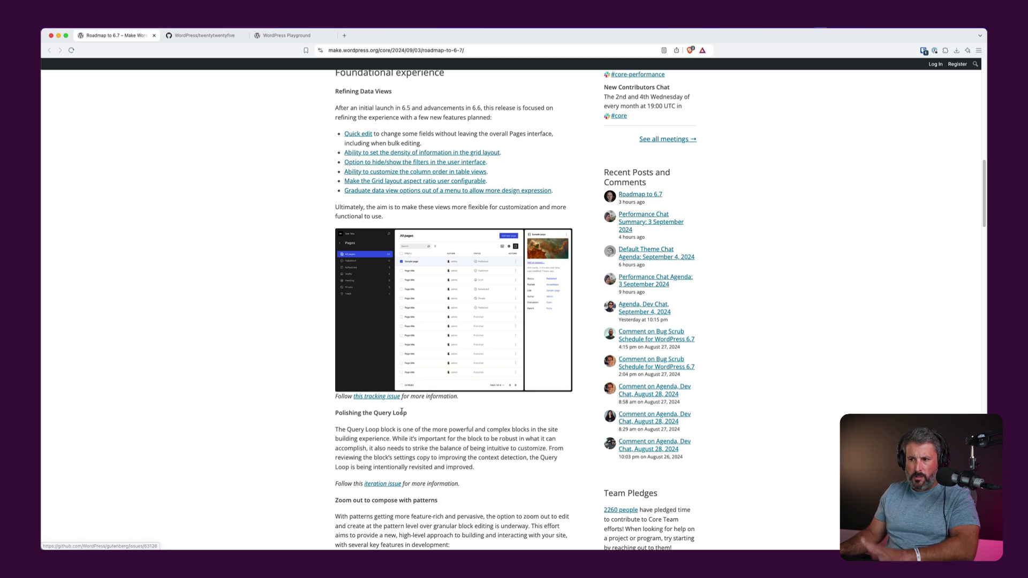
scroll(423, 409, up, 3)
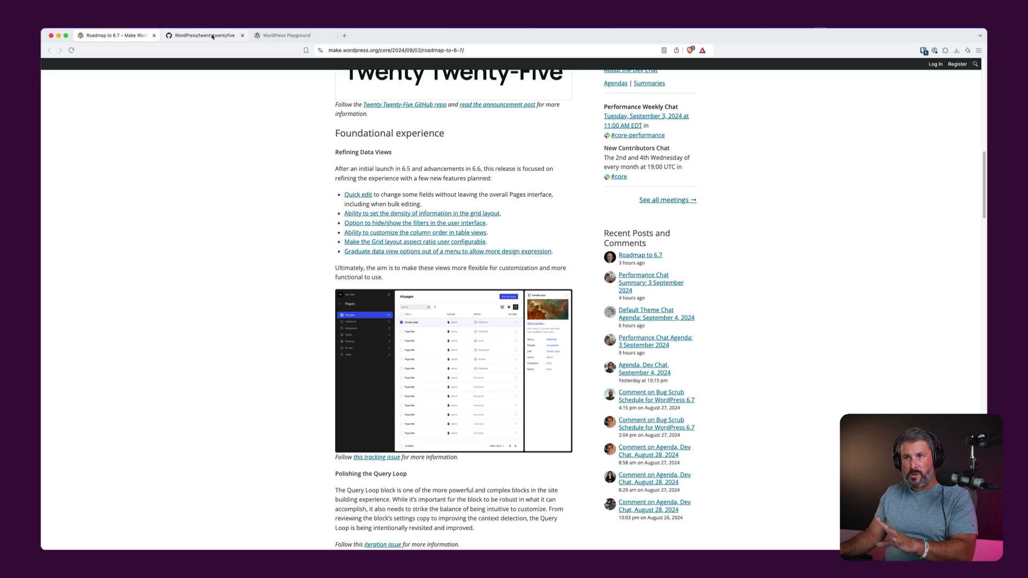
- Switch to WordPress Playground and set the site editor's Pages list to the Grid layout
click(305, 35)
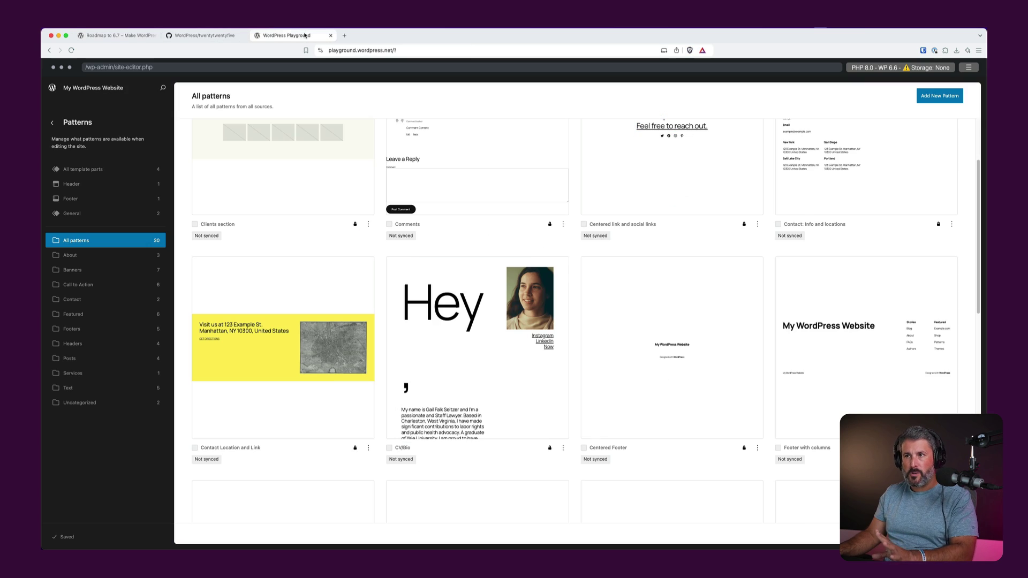
click(52, 123)
click(80, 200)
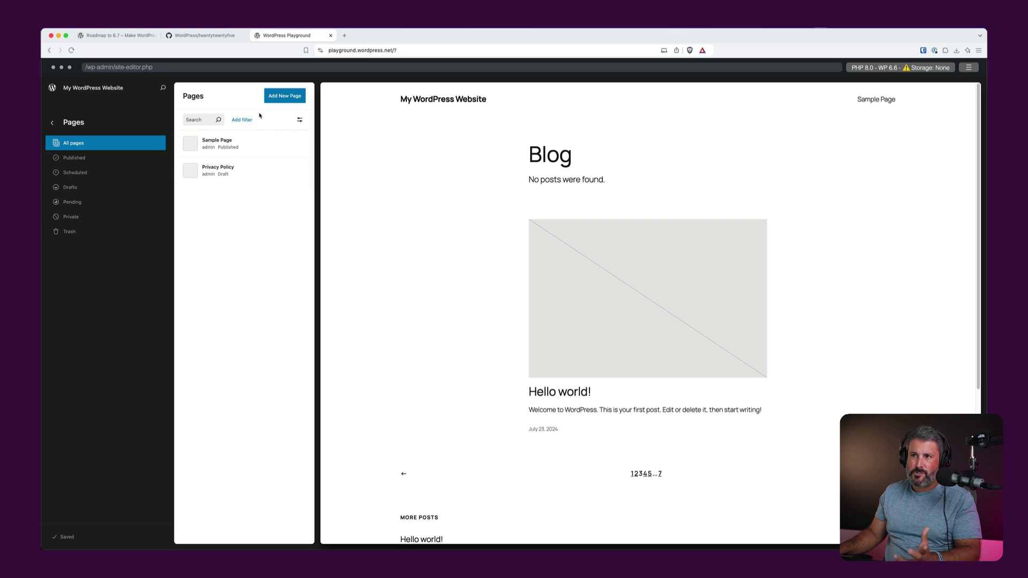
click(300, 119)
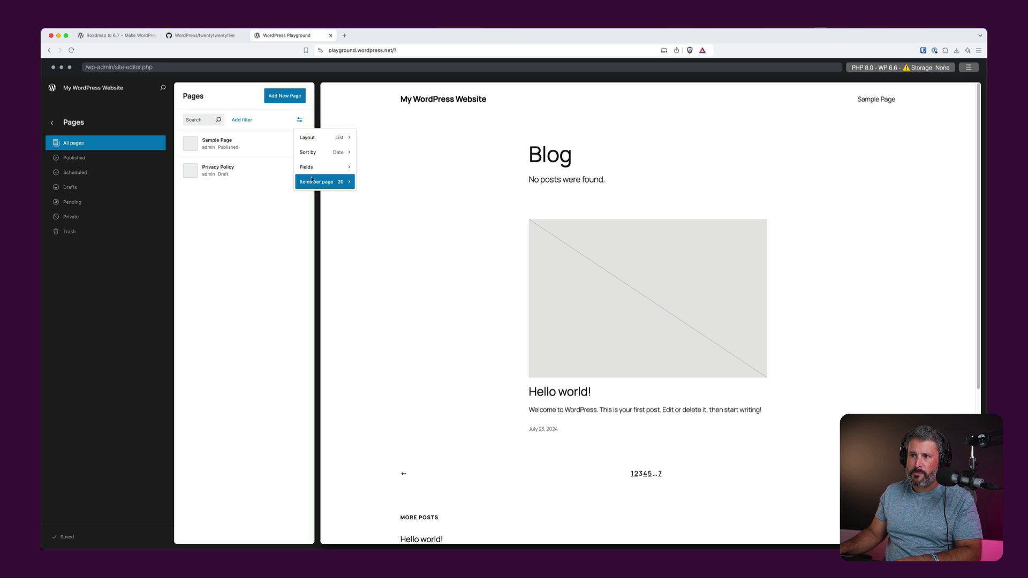
mouse_move(331, 184)
mouse_move(338, 137)
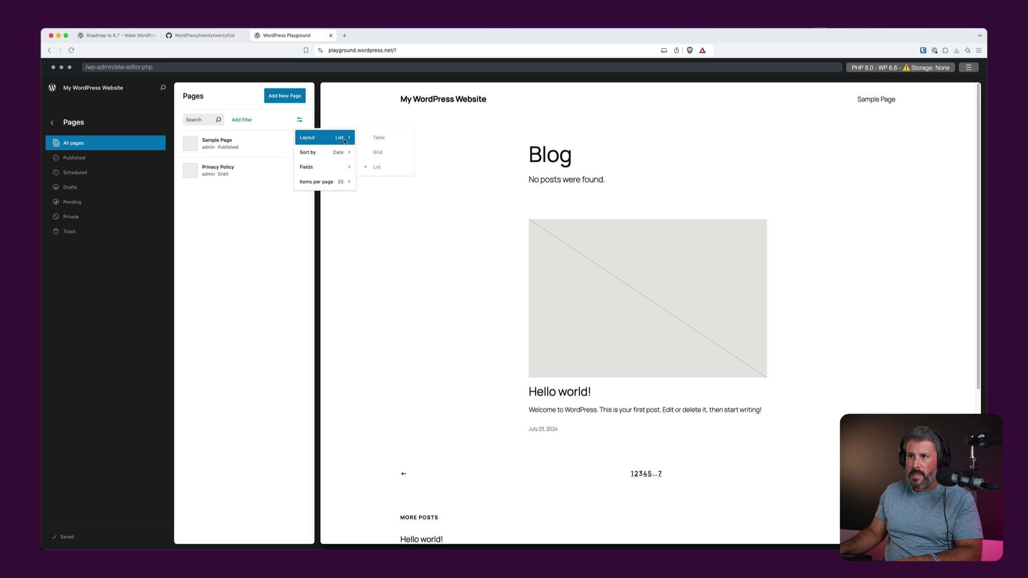
click(374, 151)
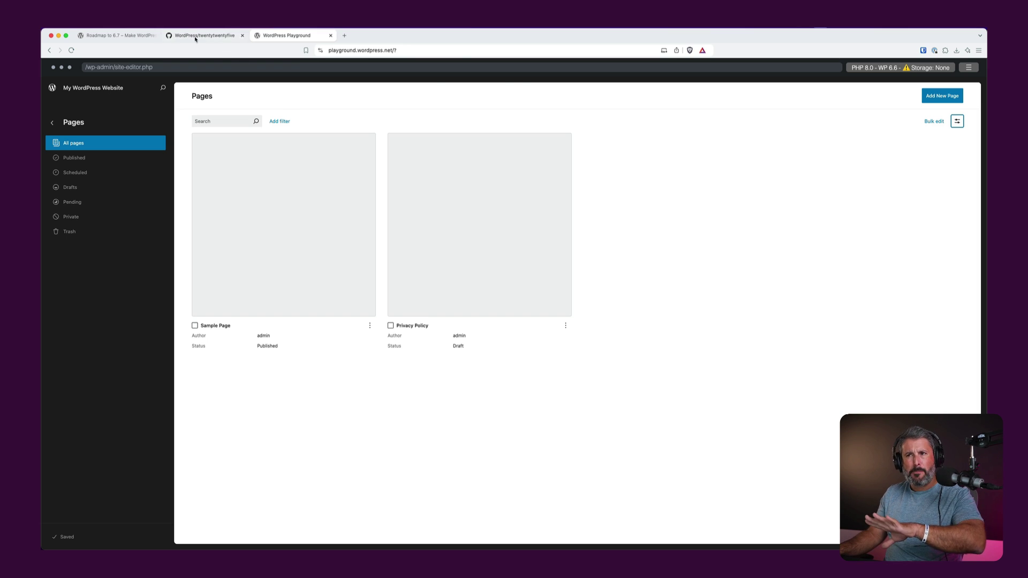
- Switch to the Playground's Sample Page and insert the Our Services and RSVP patterns from the Call to Action category
click(115, 36)
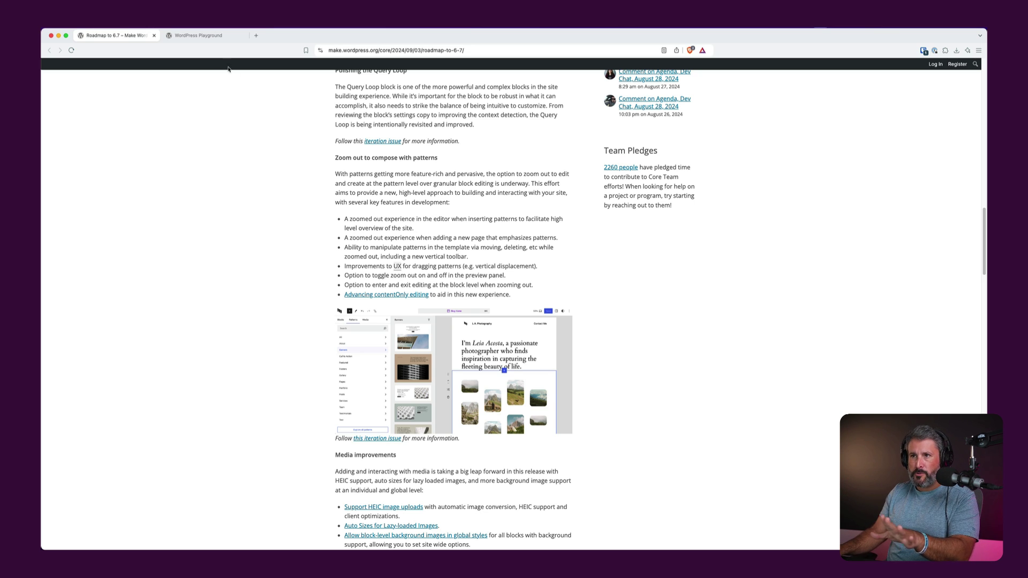
click(198, 35)
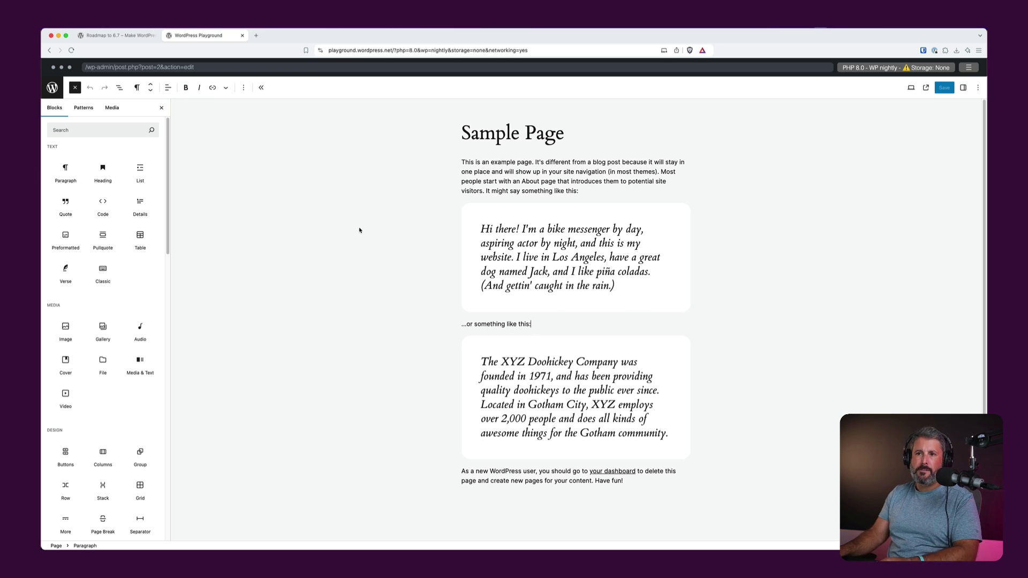
click(83, 108)
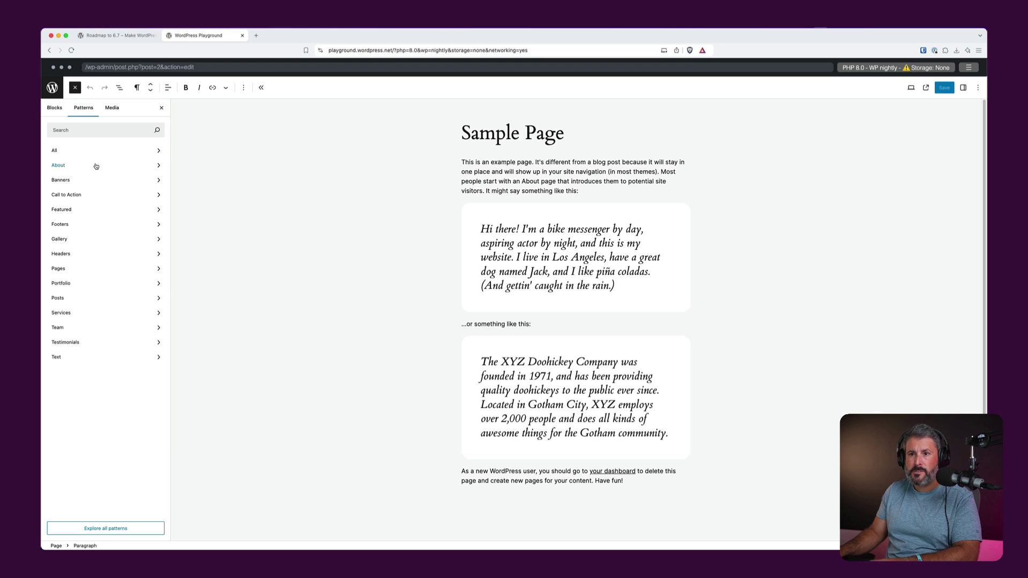
click(100, 192)
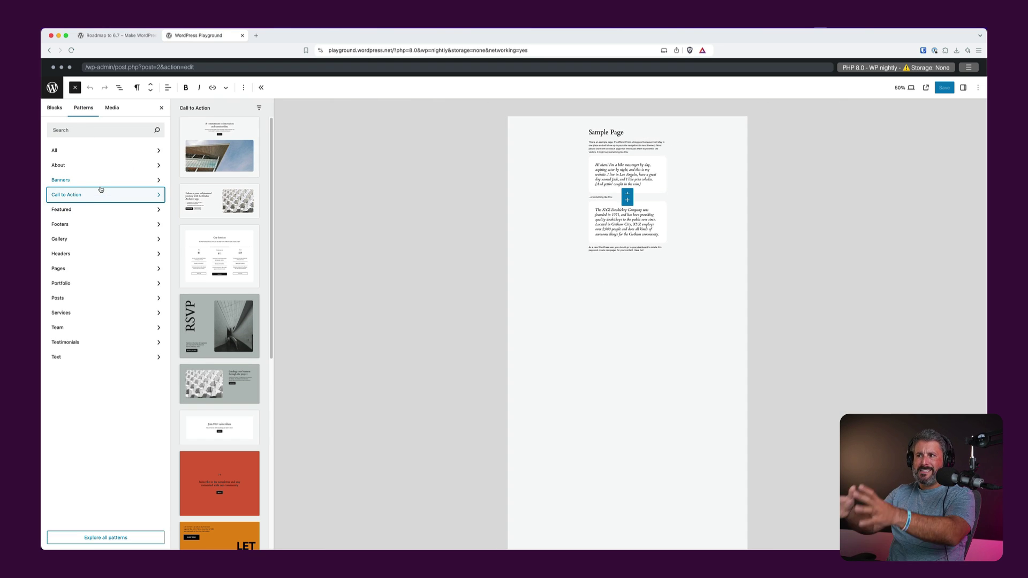
click(223, 259)
click(220, 321)
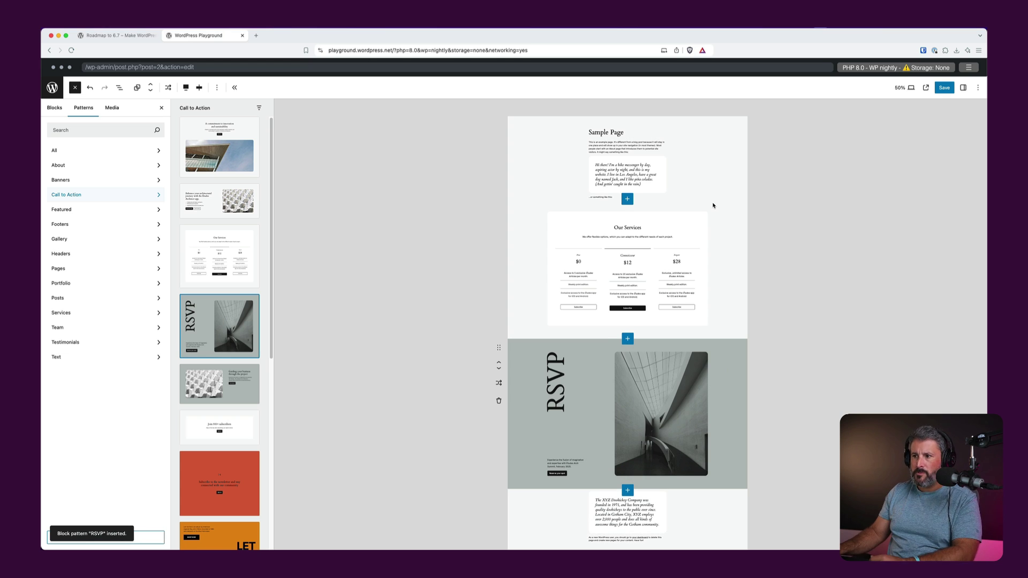
- Move the RSVP pattern above Our Services, and move the Our Services pattern up one position
click(499, 363)
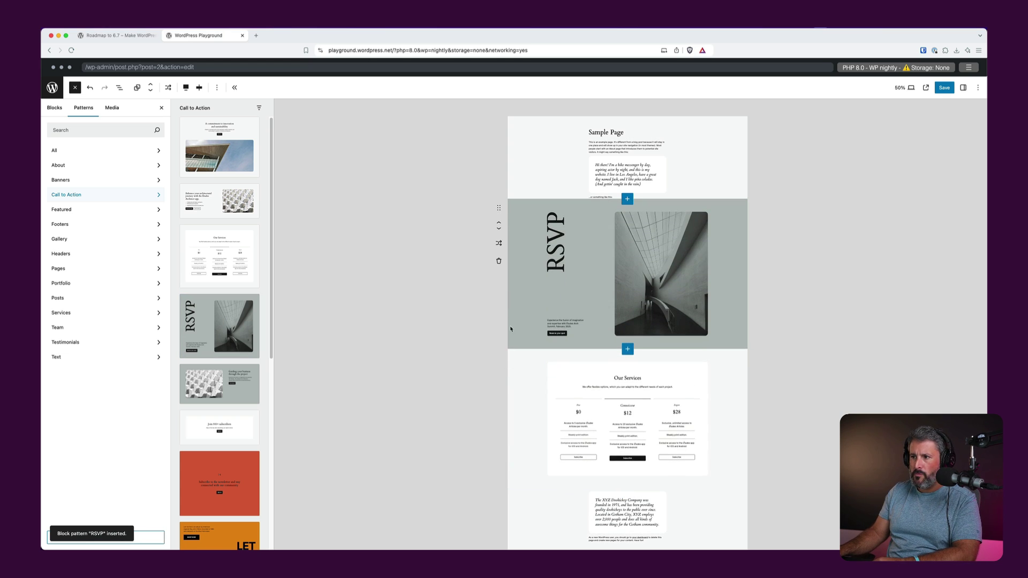
click(521, 398)
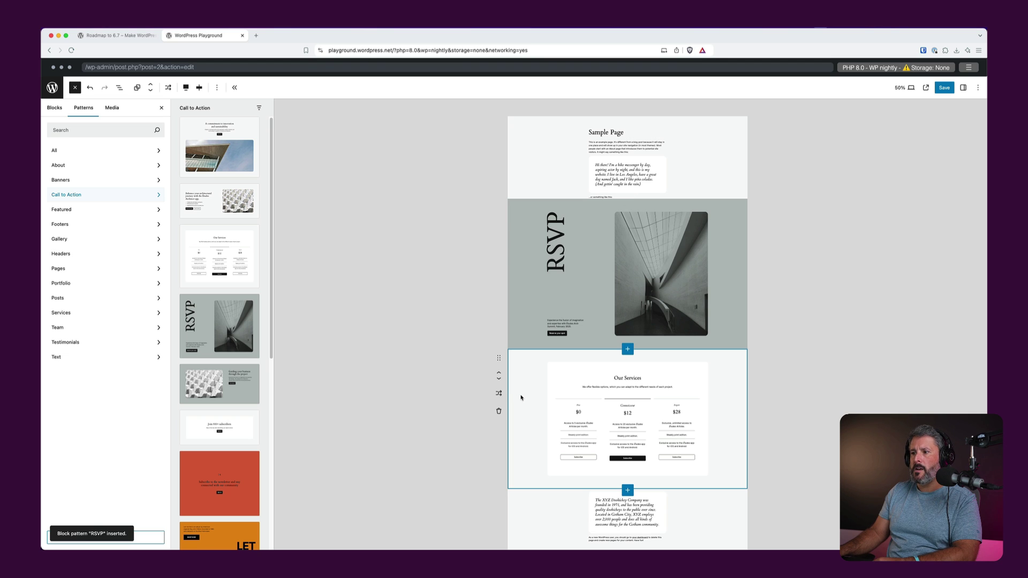
click(499, 373)
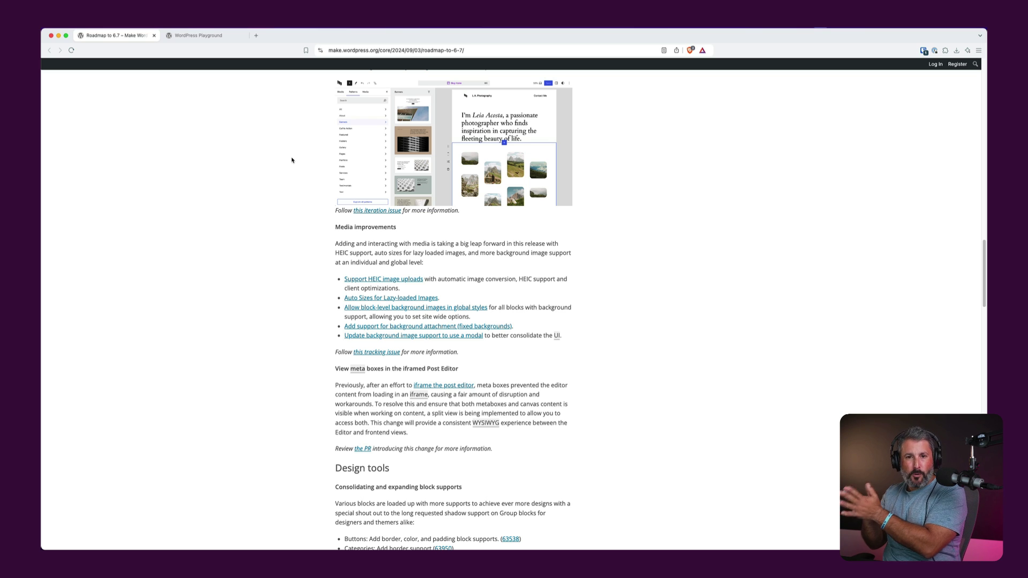
- Read the roadmap's Design tools section and examine the theme's Small font size preset in the Playground's typography styles
scroll(292, 160, down, 7)
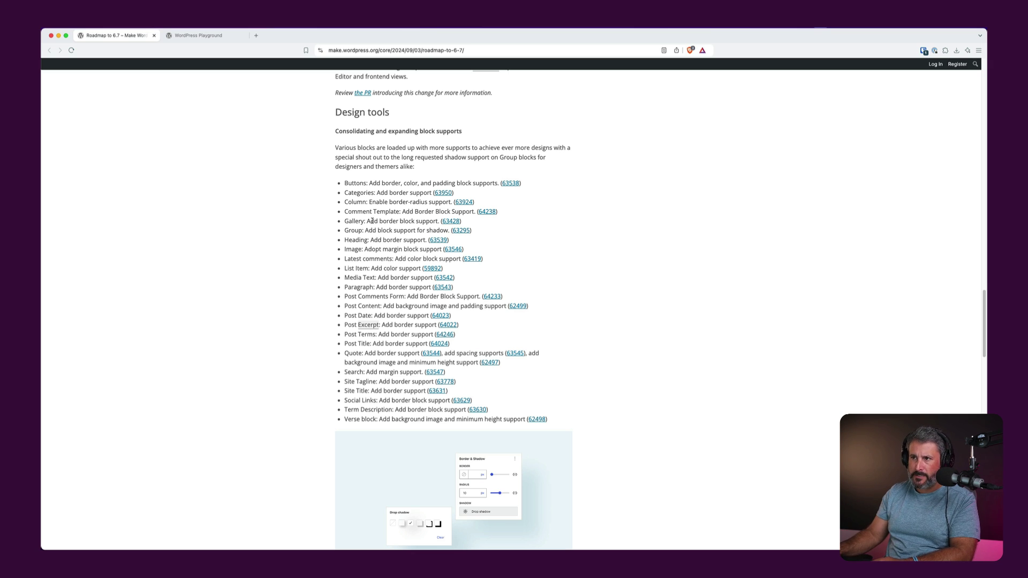
scroll(372, 220, down, 5)
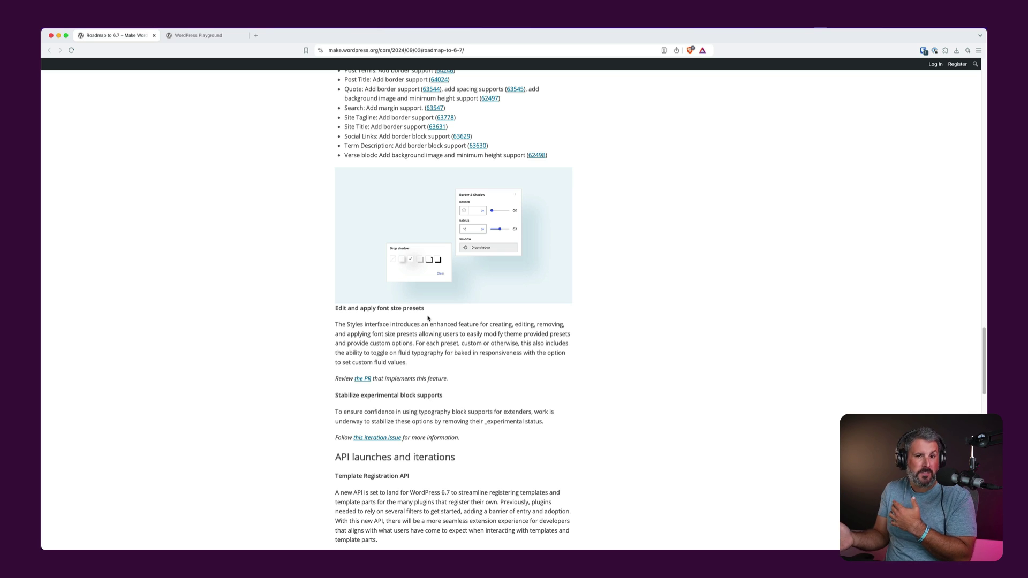
click(211, 40)
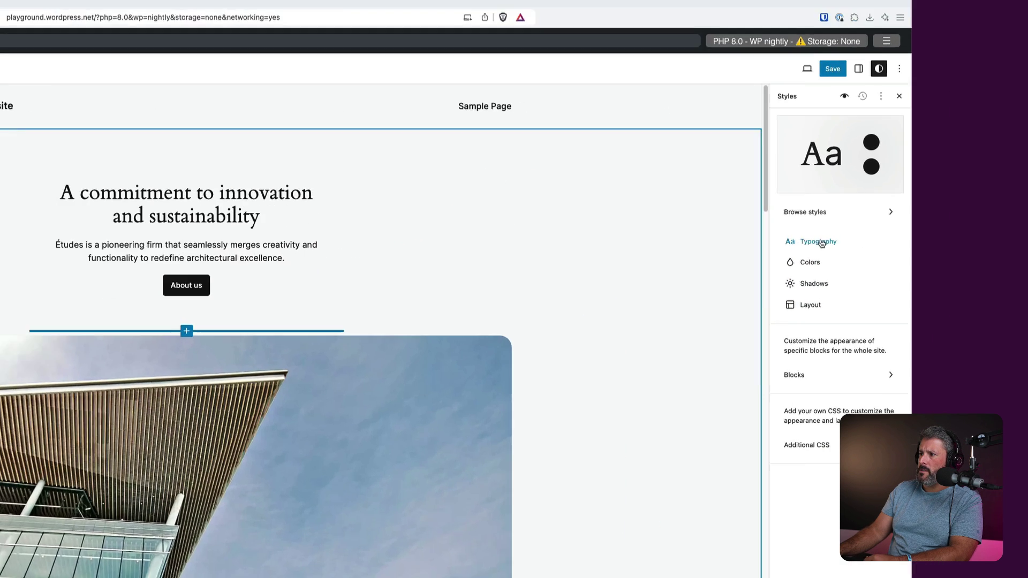
click(822, 243)
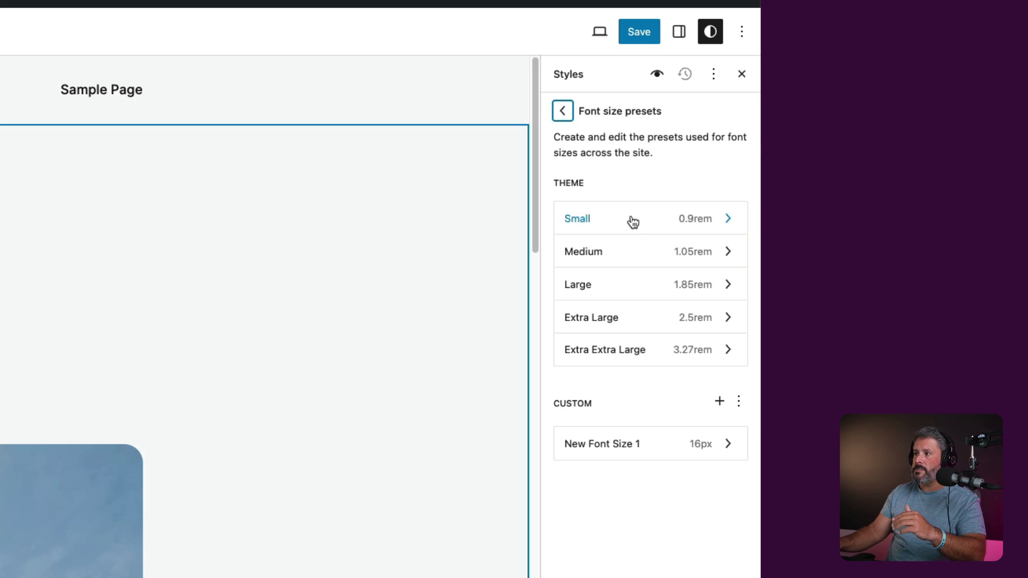
click(704, 230)
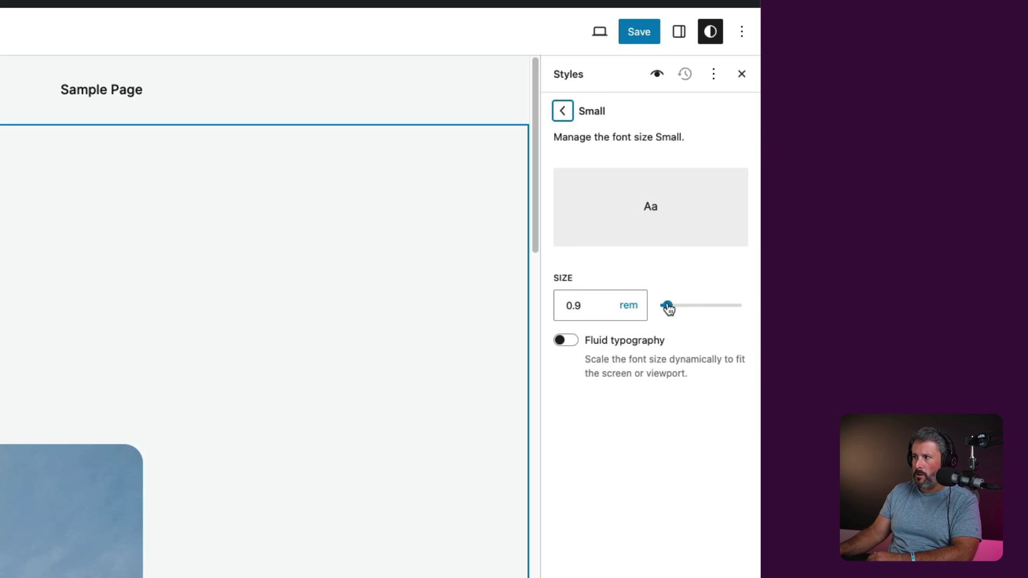
click(563, 111)
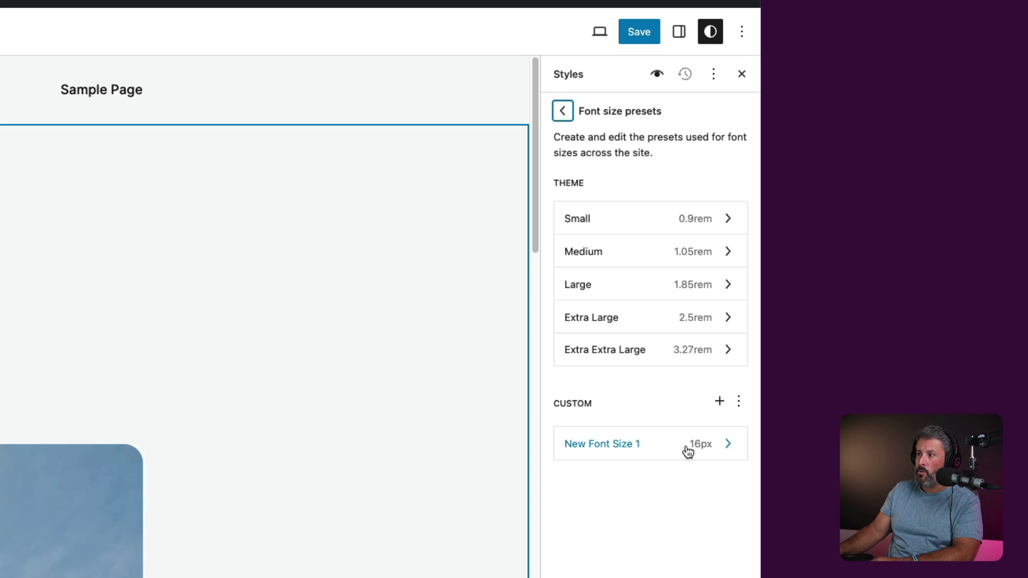
- Add a second custom font size preset to the site's styles and open the new preset's settings
click(720, 404)
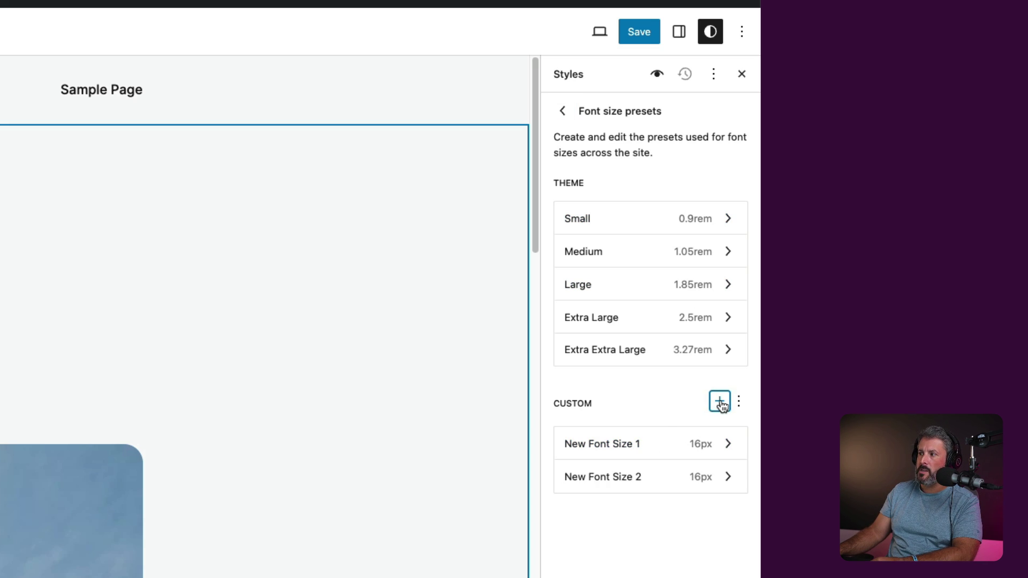
click(704, 479)
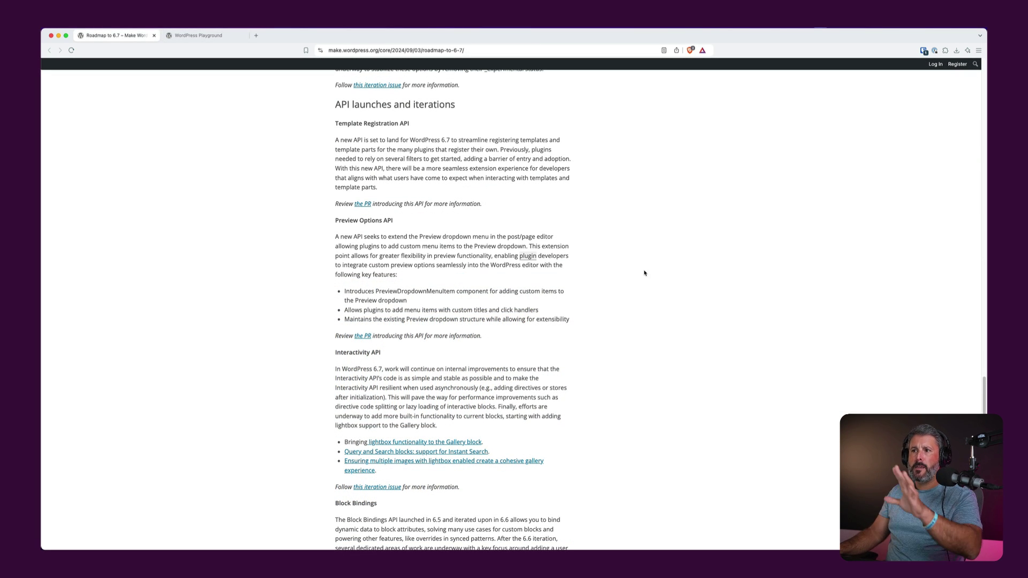
- Read the 6.7 roadmap's API launches and iterations section, including Block Bindings and HTML API, through to the end of the post
scroll(626, 297, down, 4)
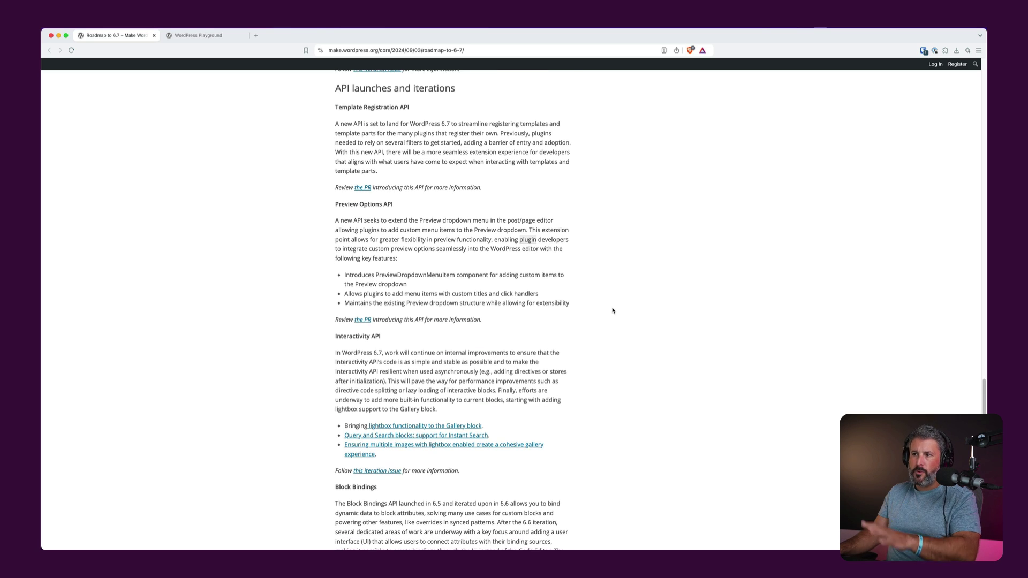
scroll(613, 305, down, 5)
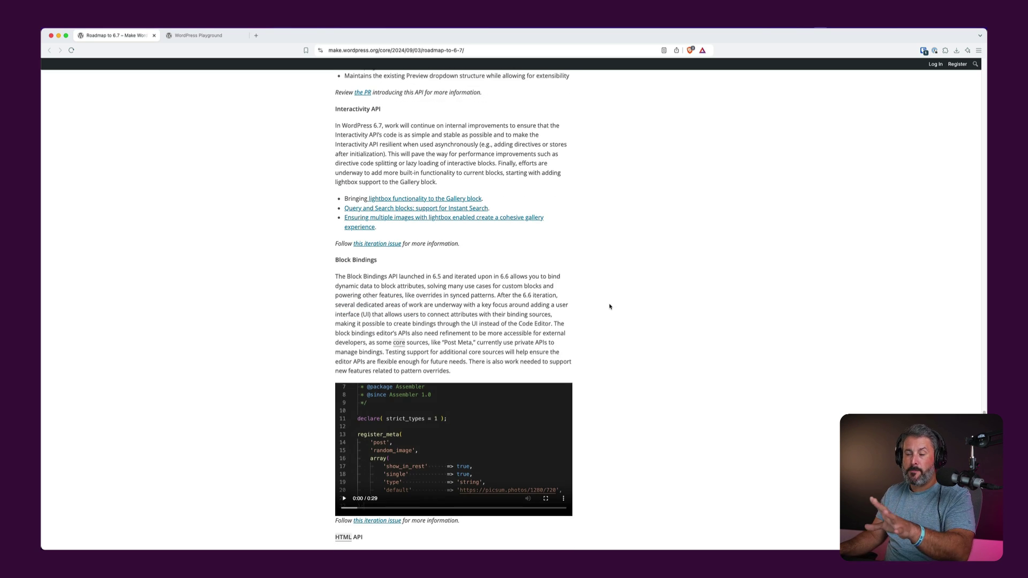
scroll(611, 307, down, 4)
scroll(609, 307, down, 9)
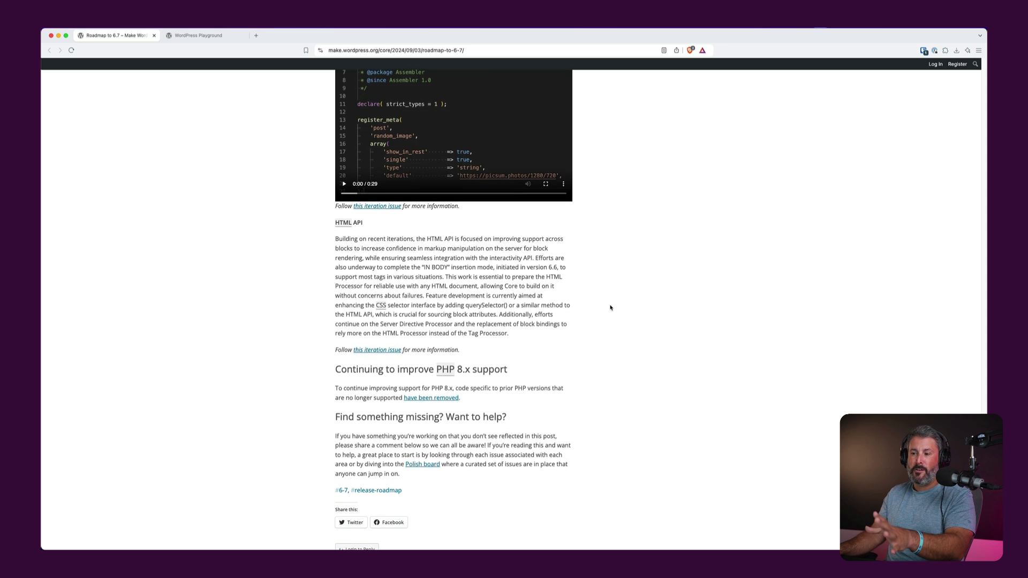
scroll(611, 308, up, 3)
scroll(610, 308, up, 6)
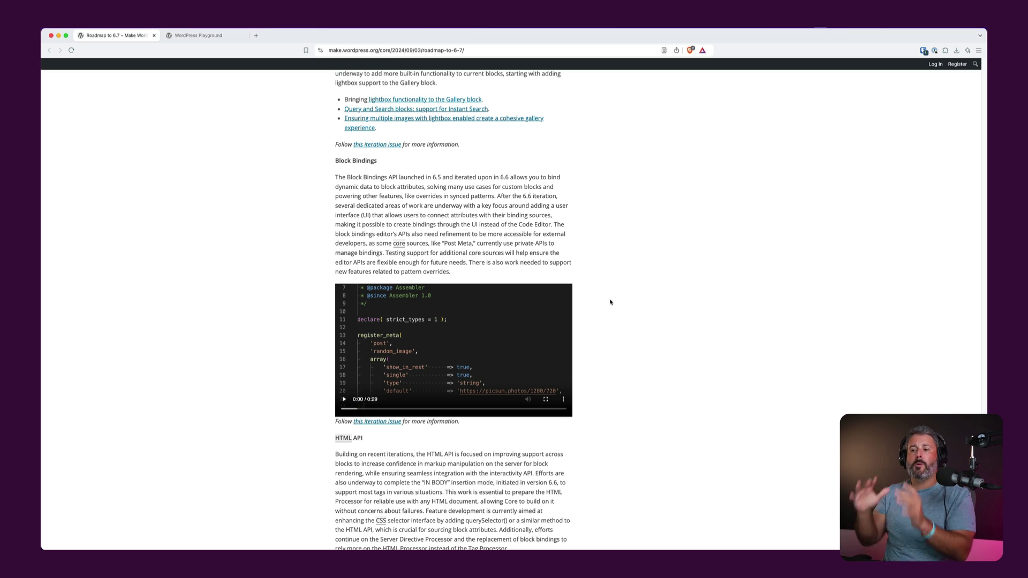
scroll(606, 300, down, 7)
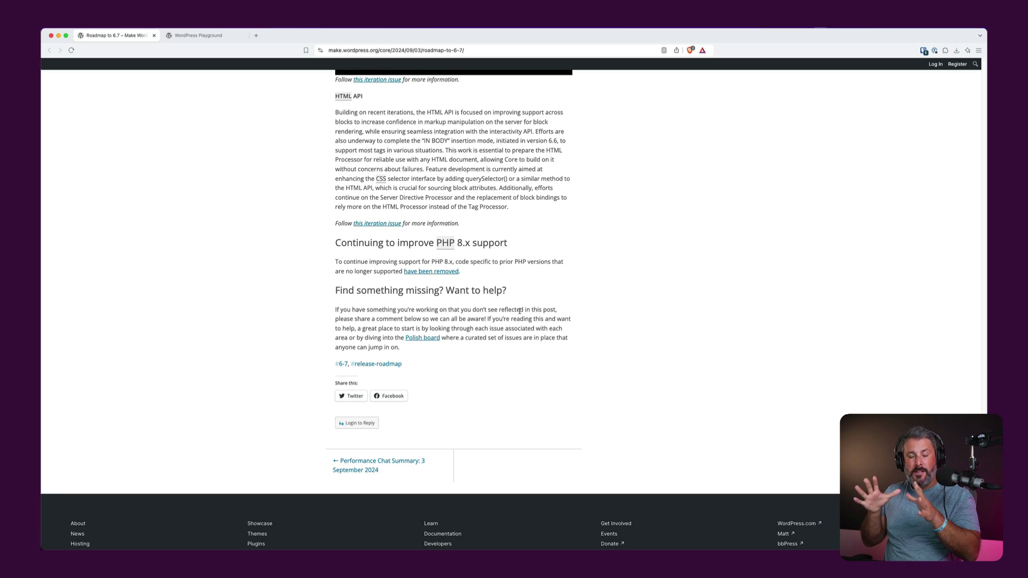
- Examine the issues grouped by status on the Polish board linked from the roadmap, and return to WordPress Playground
click(429, 339)
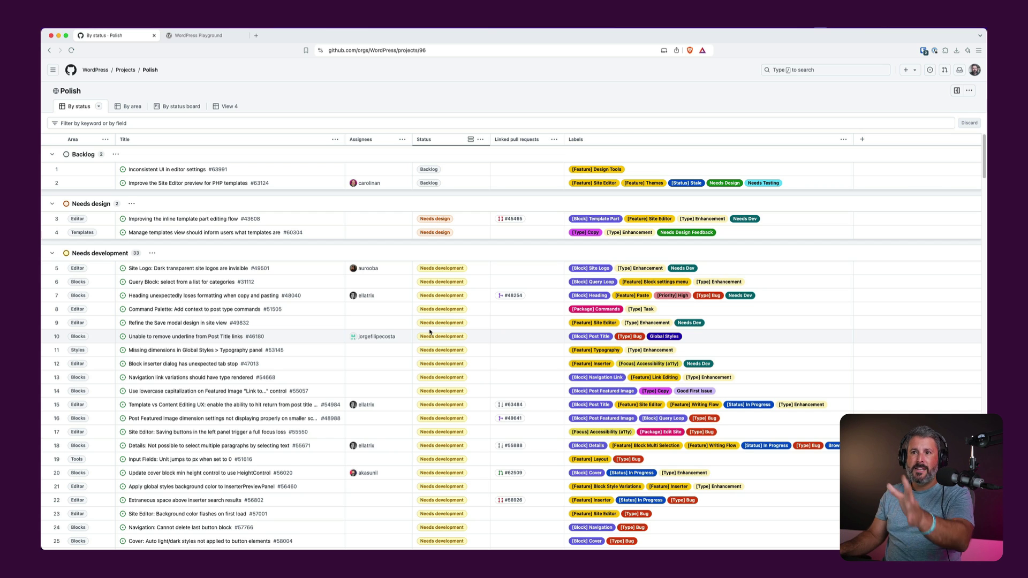
scroll(313, 308, down, 1)
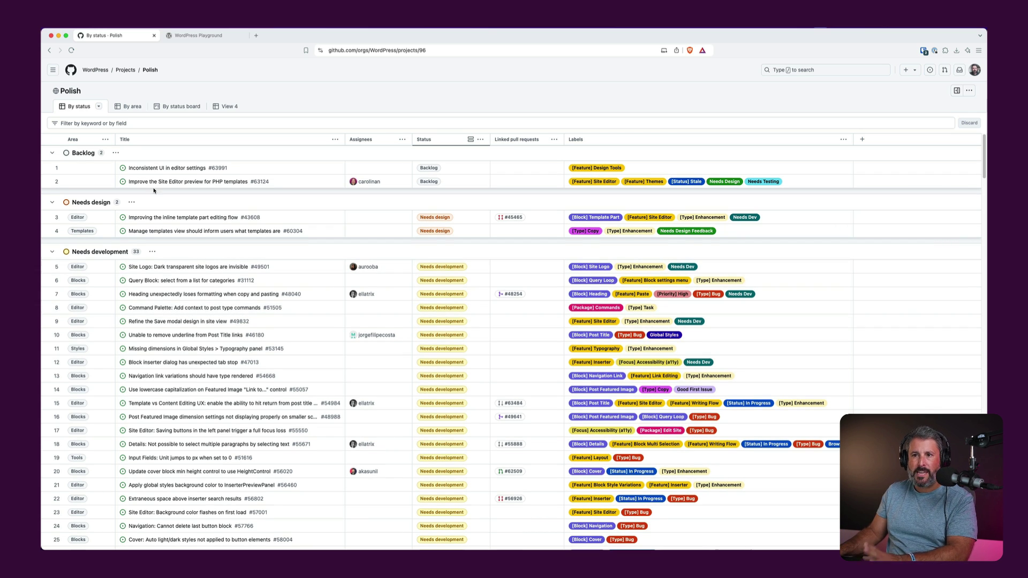
scroll(164, 200, down, 5)
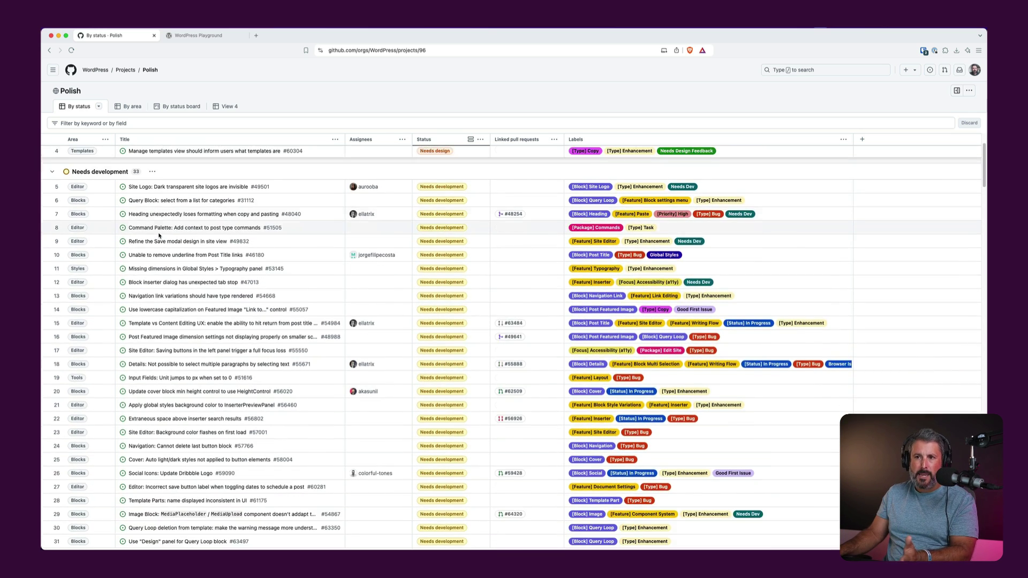
scroll(169, 243, down, 10)
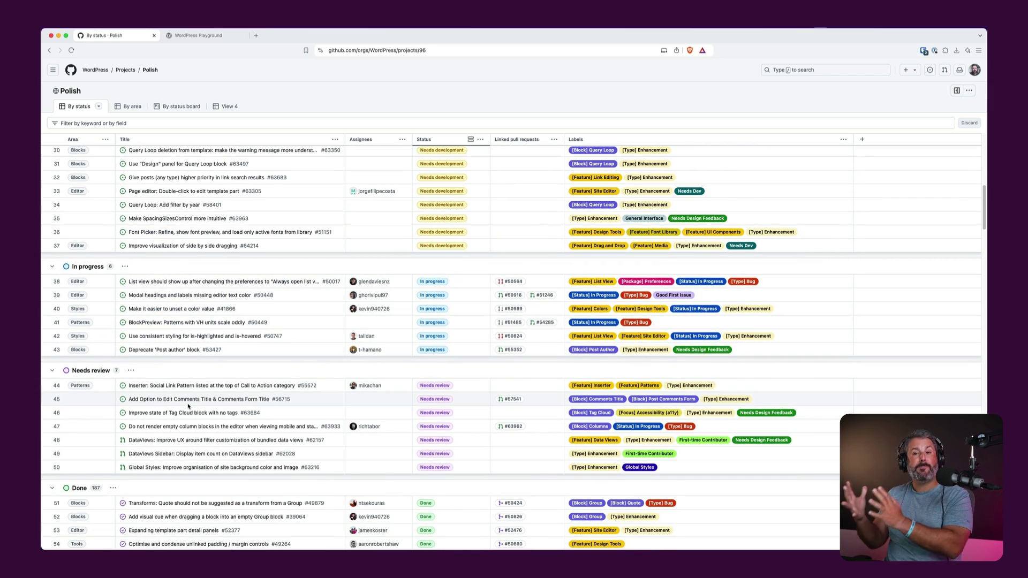
scroll(188, 407, down, 6)
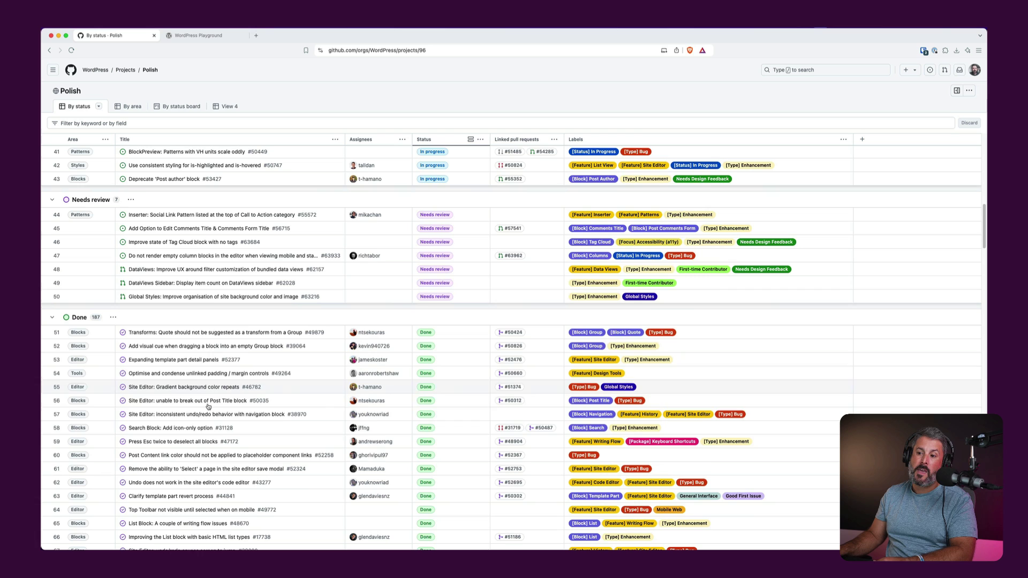
scroll(219, 407, up, 8)
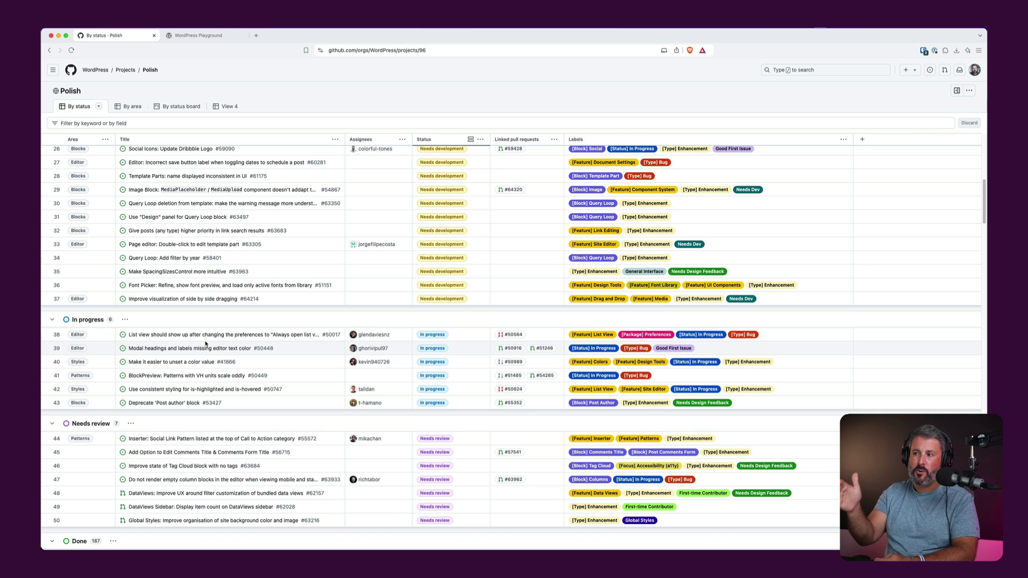
scroll(194, 338, up, 5)
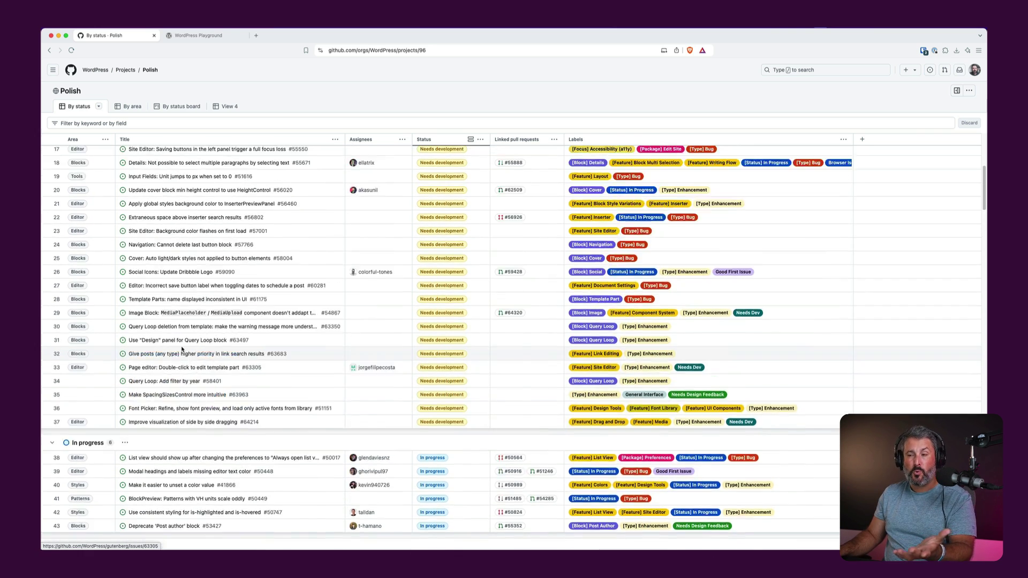
scroll(182, 349, up, 10)
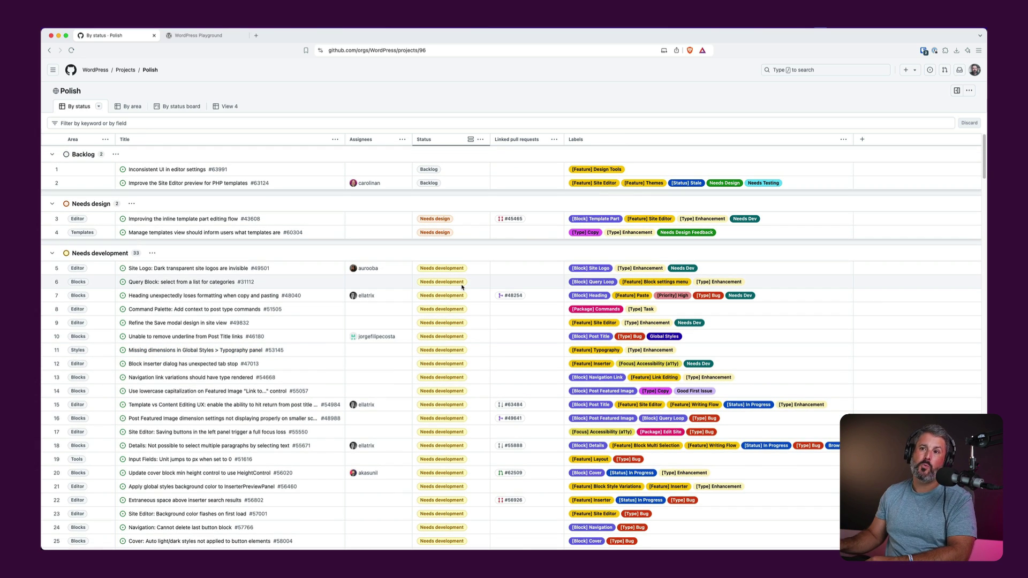
click(201, 36)
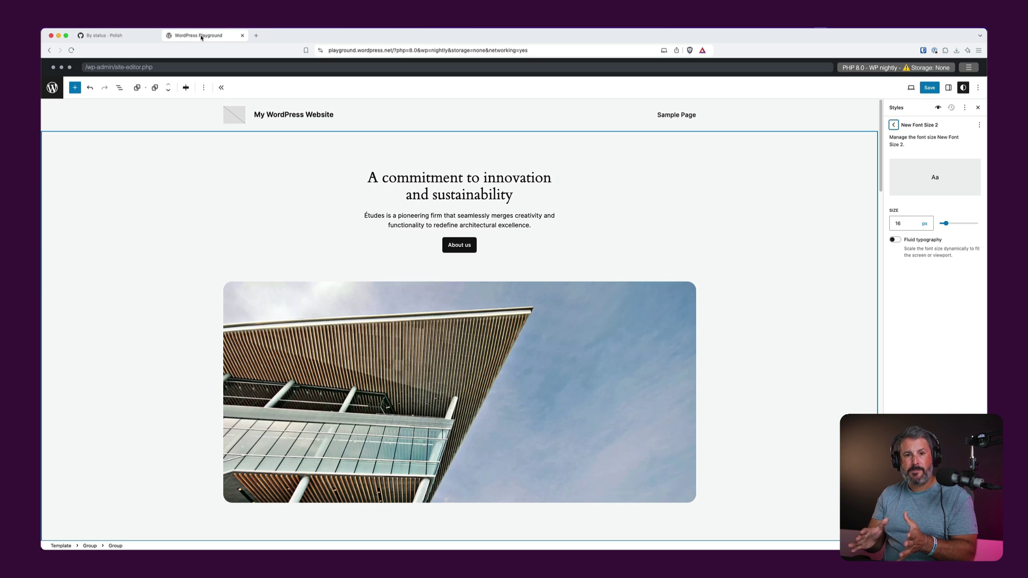